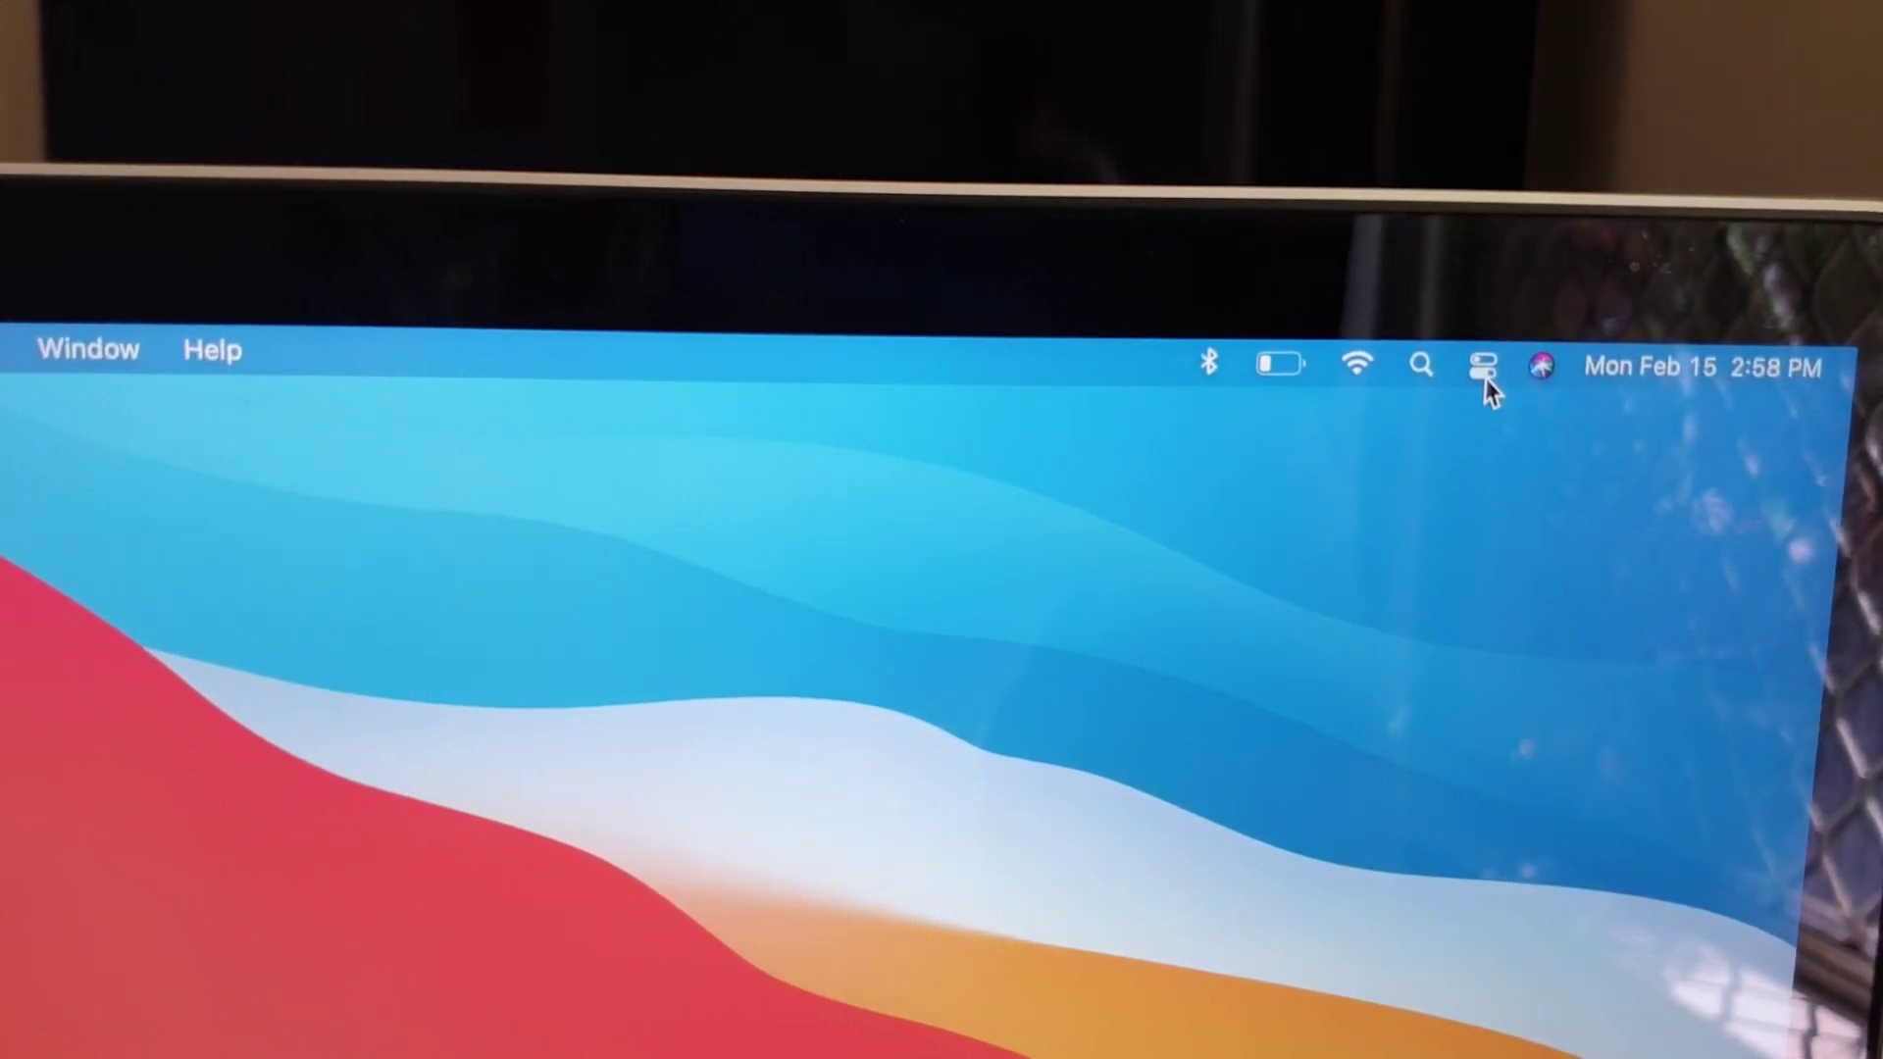
Open Control Center and show the Screen Mirroring list with the SONY KD-65X9500H TV.
{"action": "left_click", "coordinate": [1496, 375]}
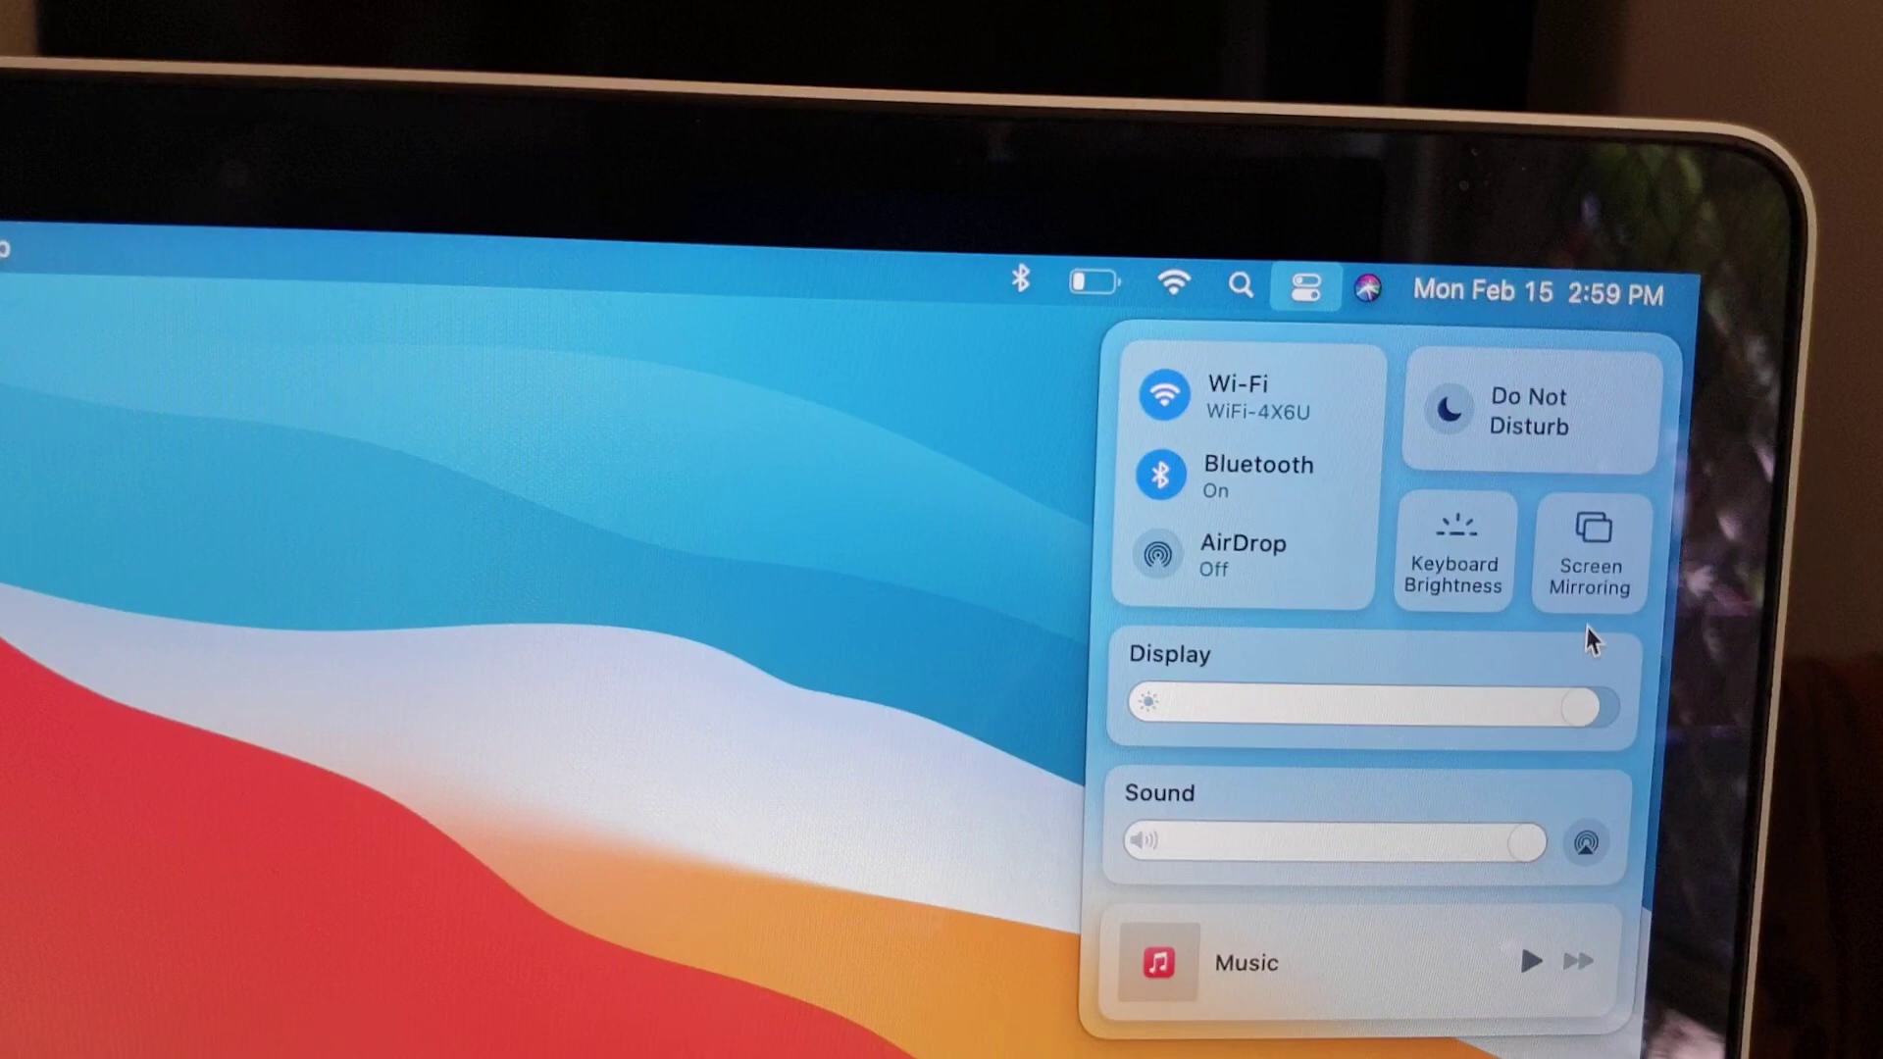
{"action": "left_click", "coordinate": [1625, 615]}
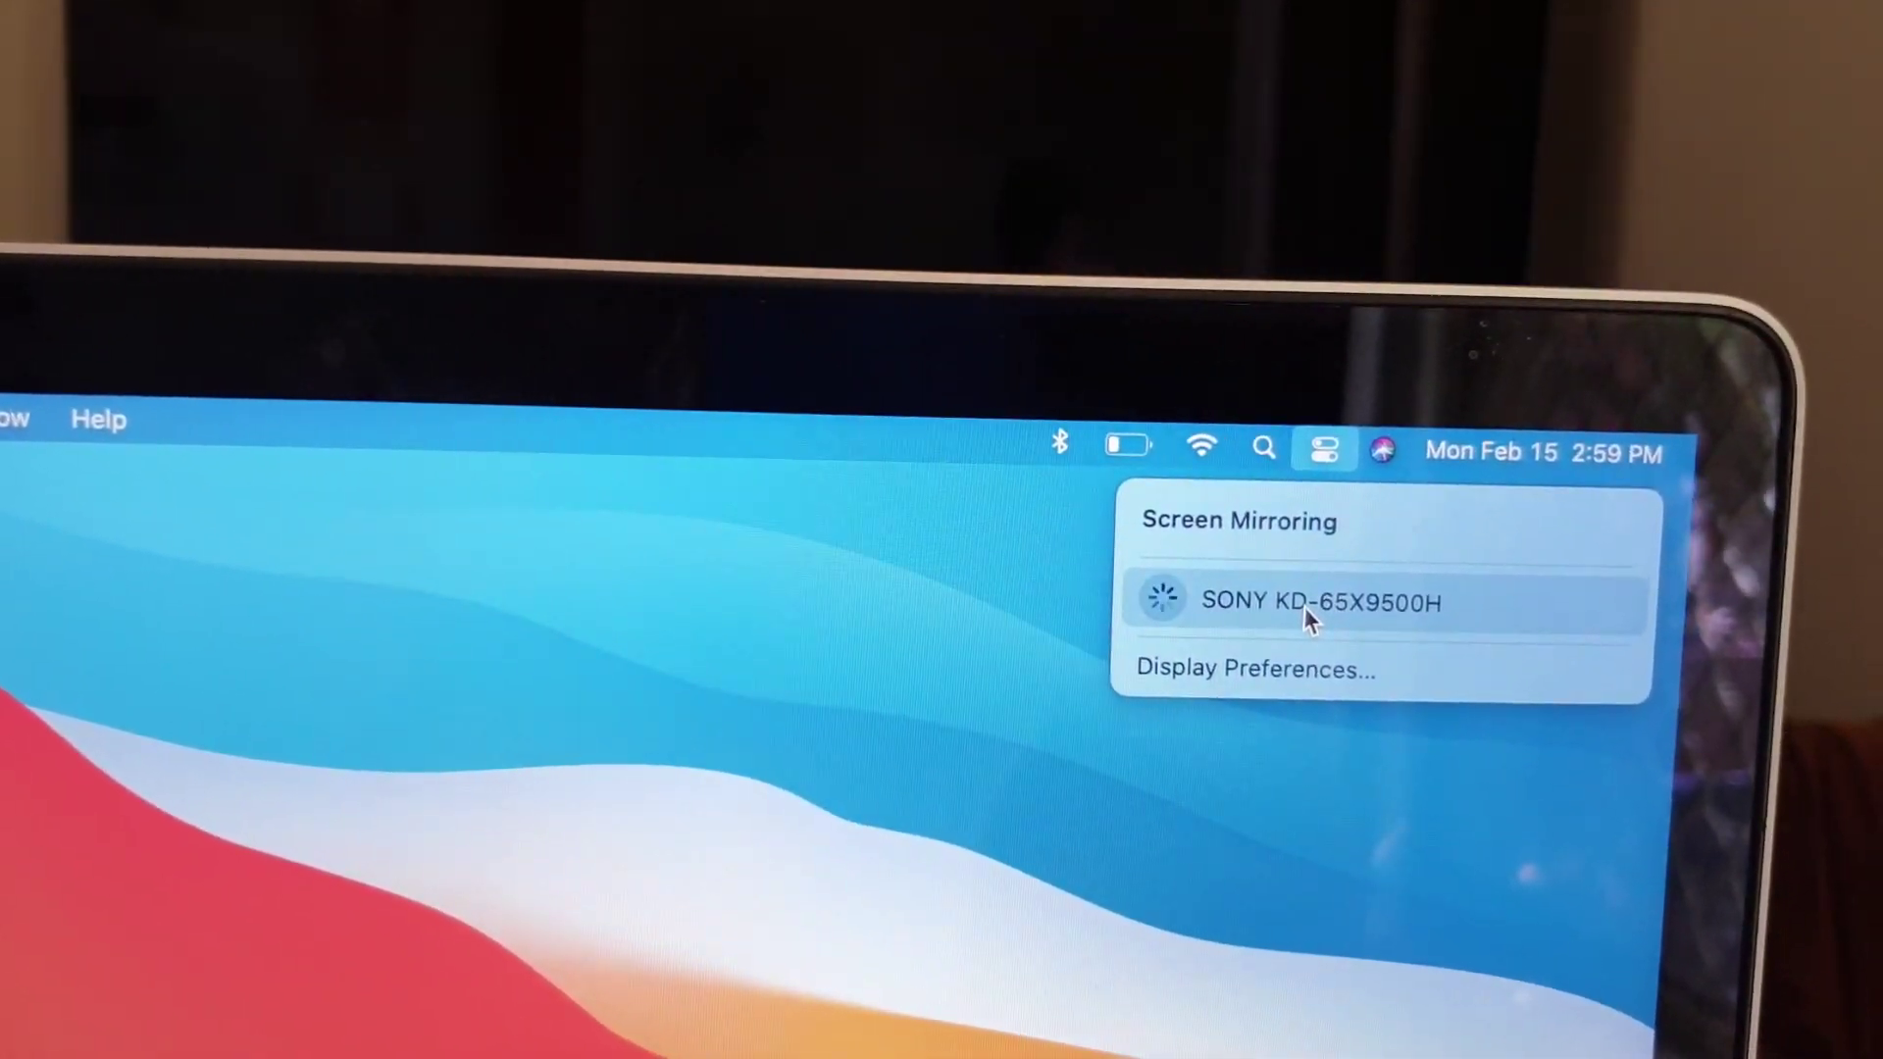
Choose SONY KD-65X9500H in the Screen Mirroring list to mirror the MacBook screen.
{"action": "left_click", "coordinate": [1315, 601]}
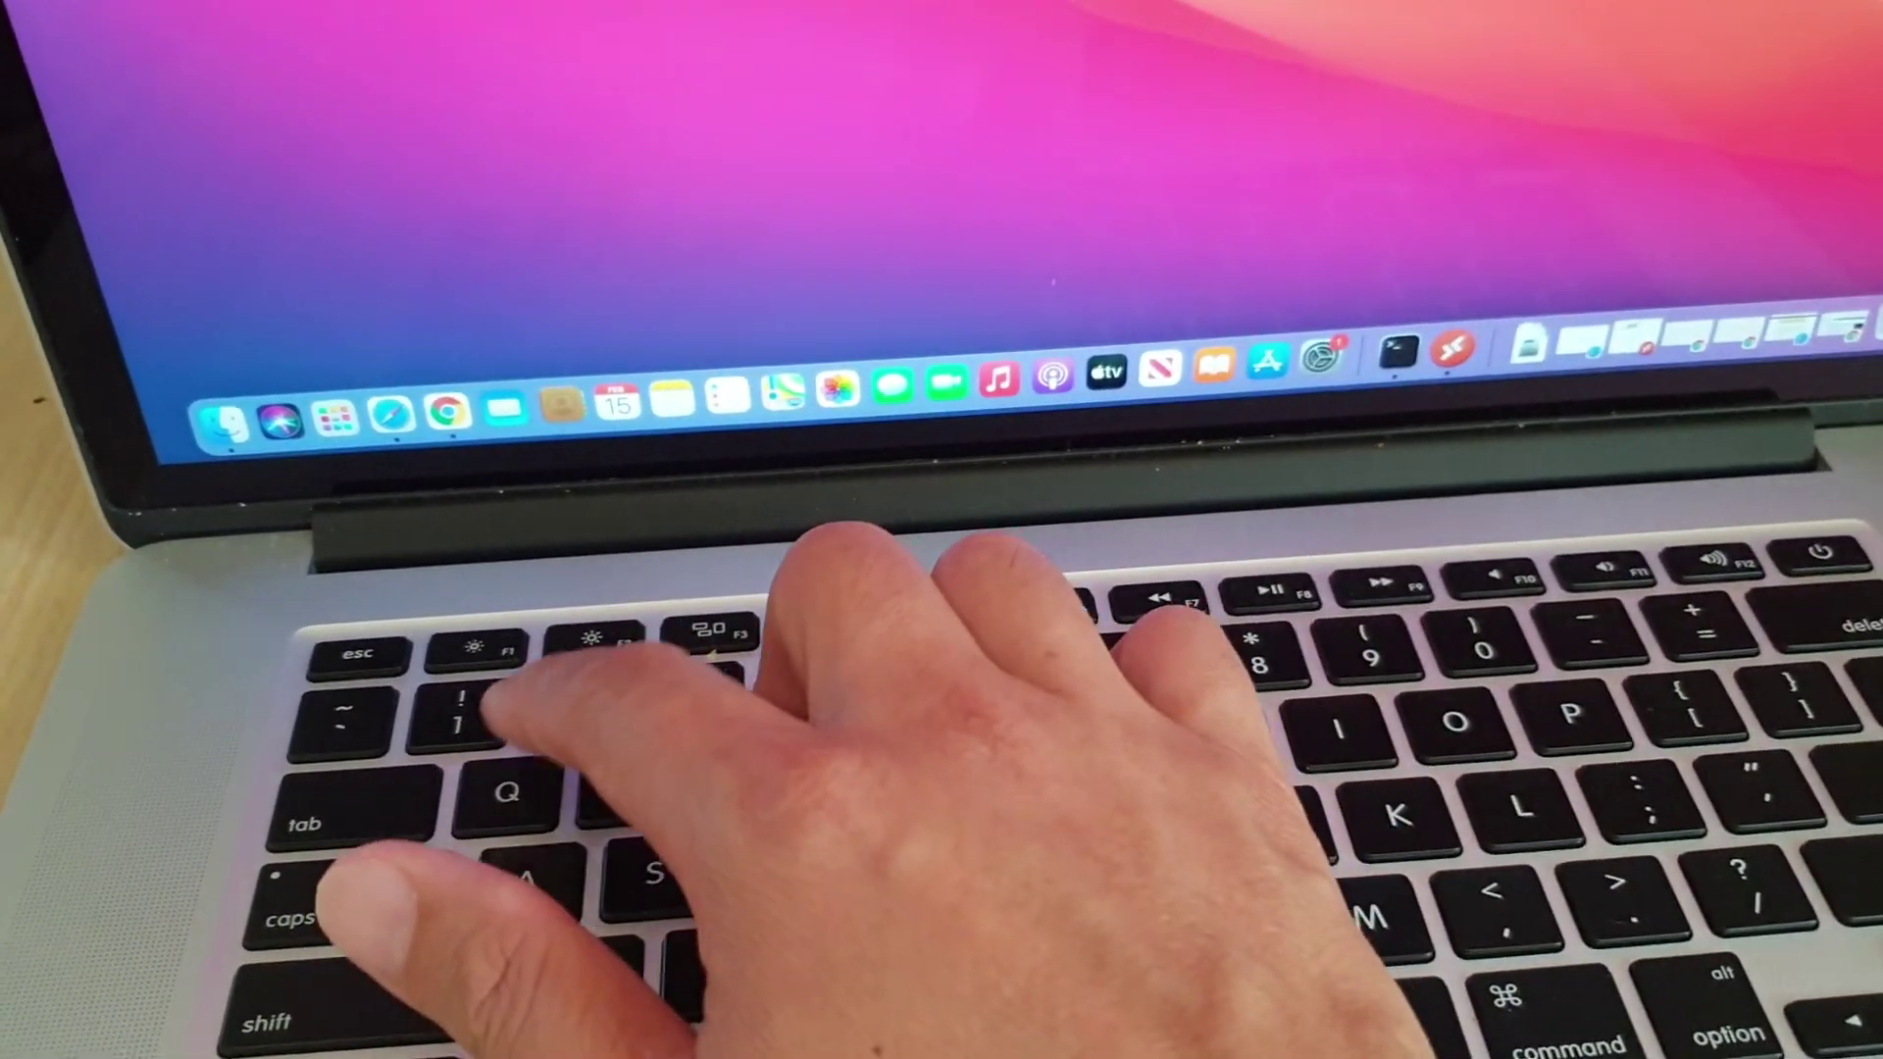
{"action": "type", "text": "1"}
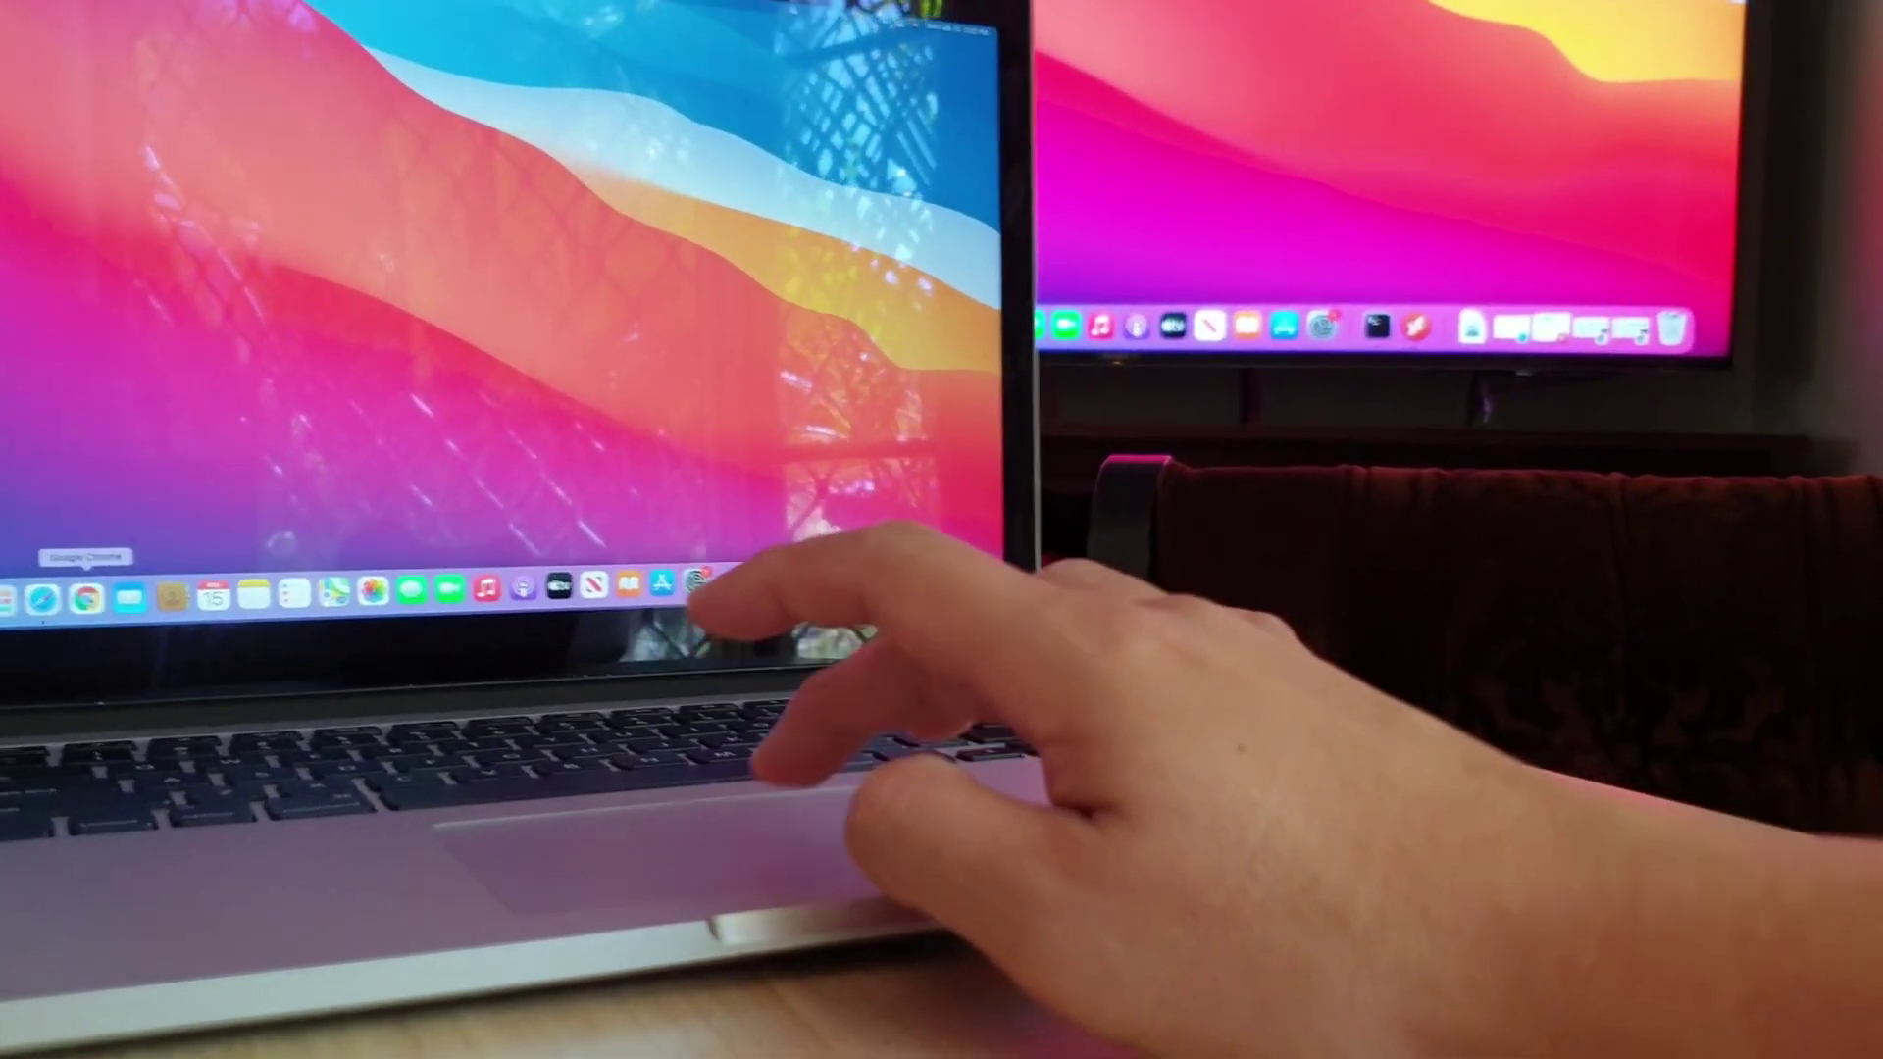
Bring the Chrome window with the Wikipedia 'Universe' article to the front.
{"action": "left_click", "coordinate": [118, 551]}
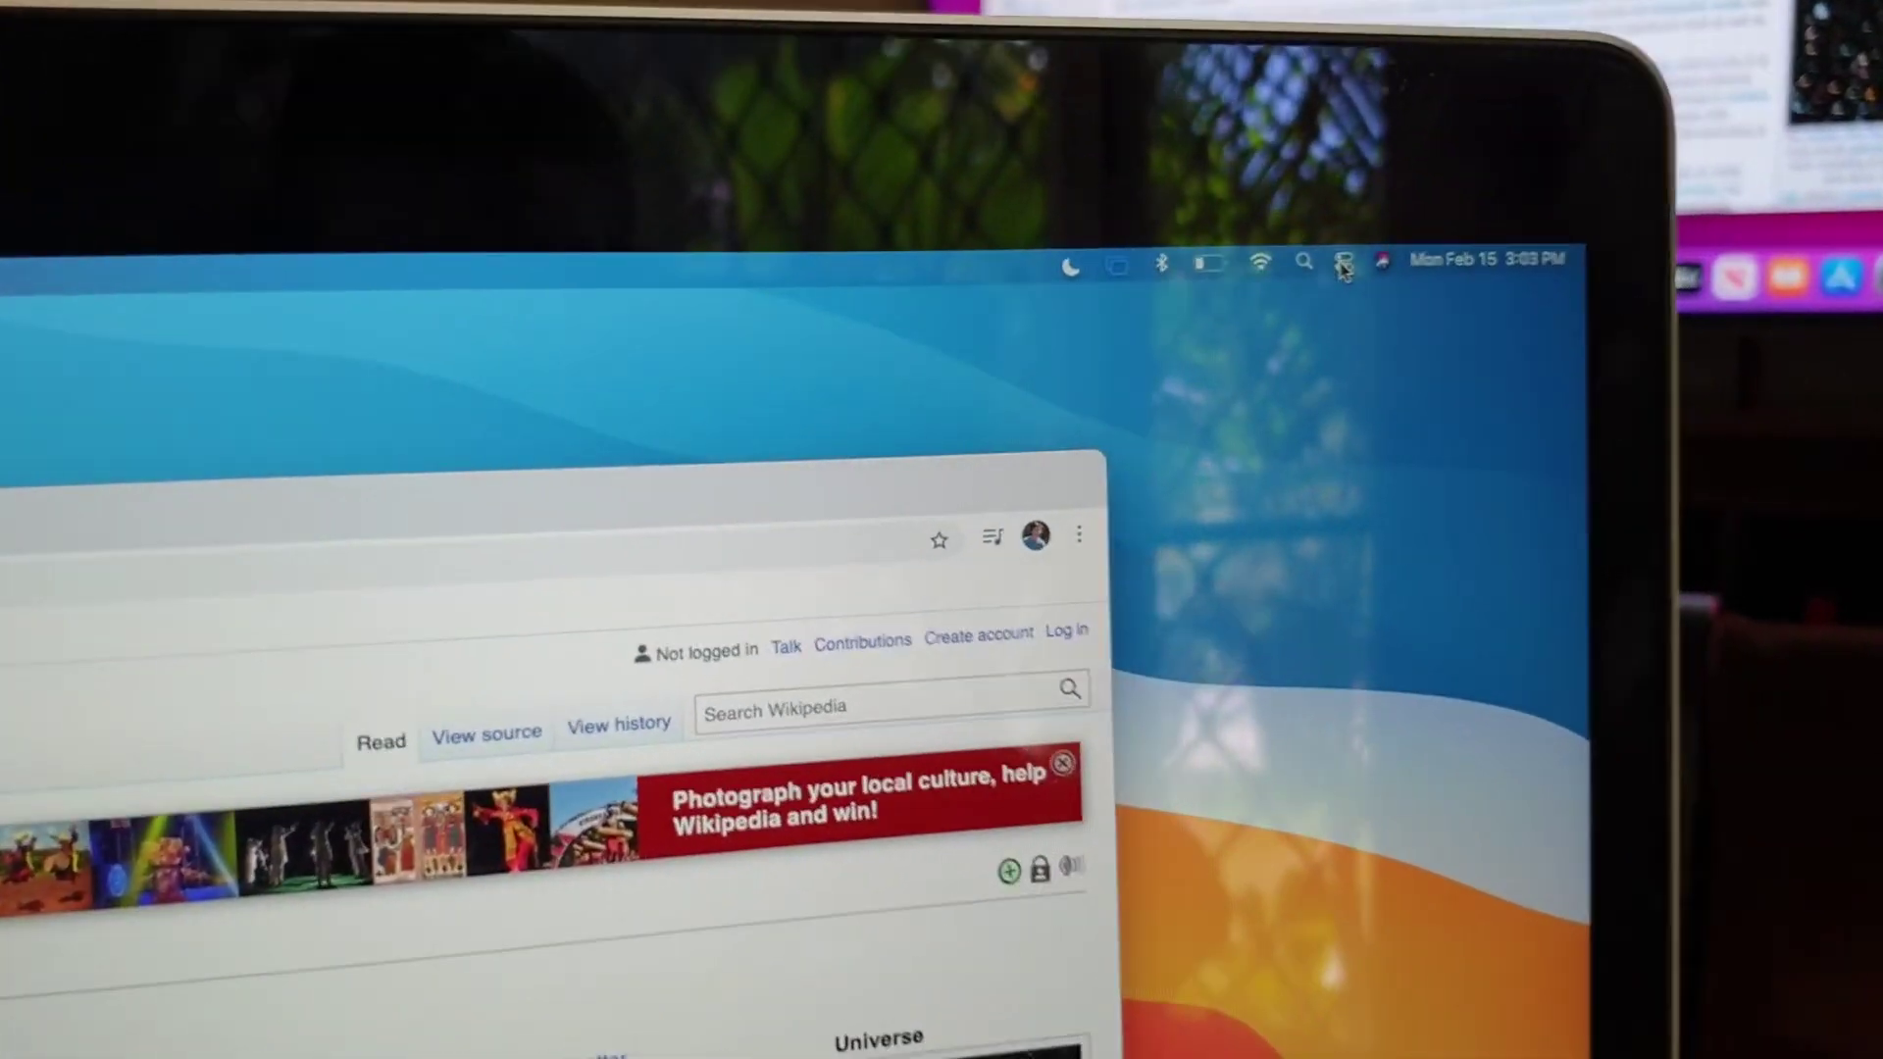
Switch the Sony TV from mirroring to Use As Separate Display in Screen Mirroring.
{"action": "left_click", "coordinate": [1283, 140]}
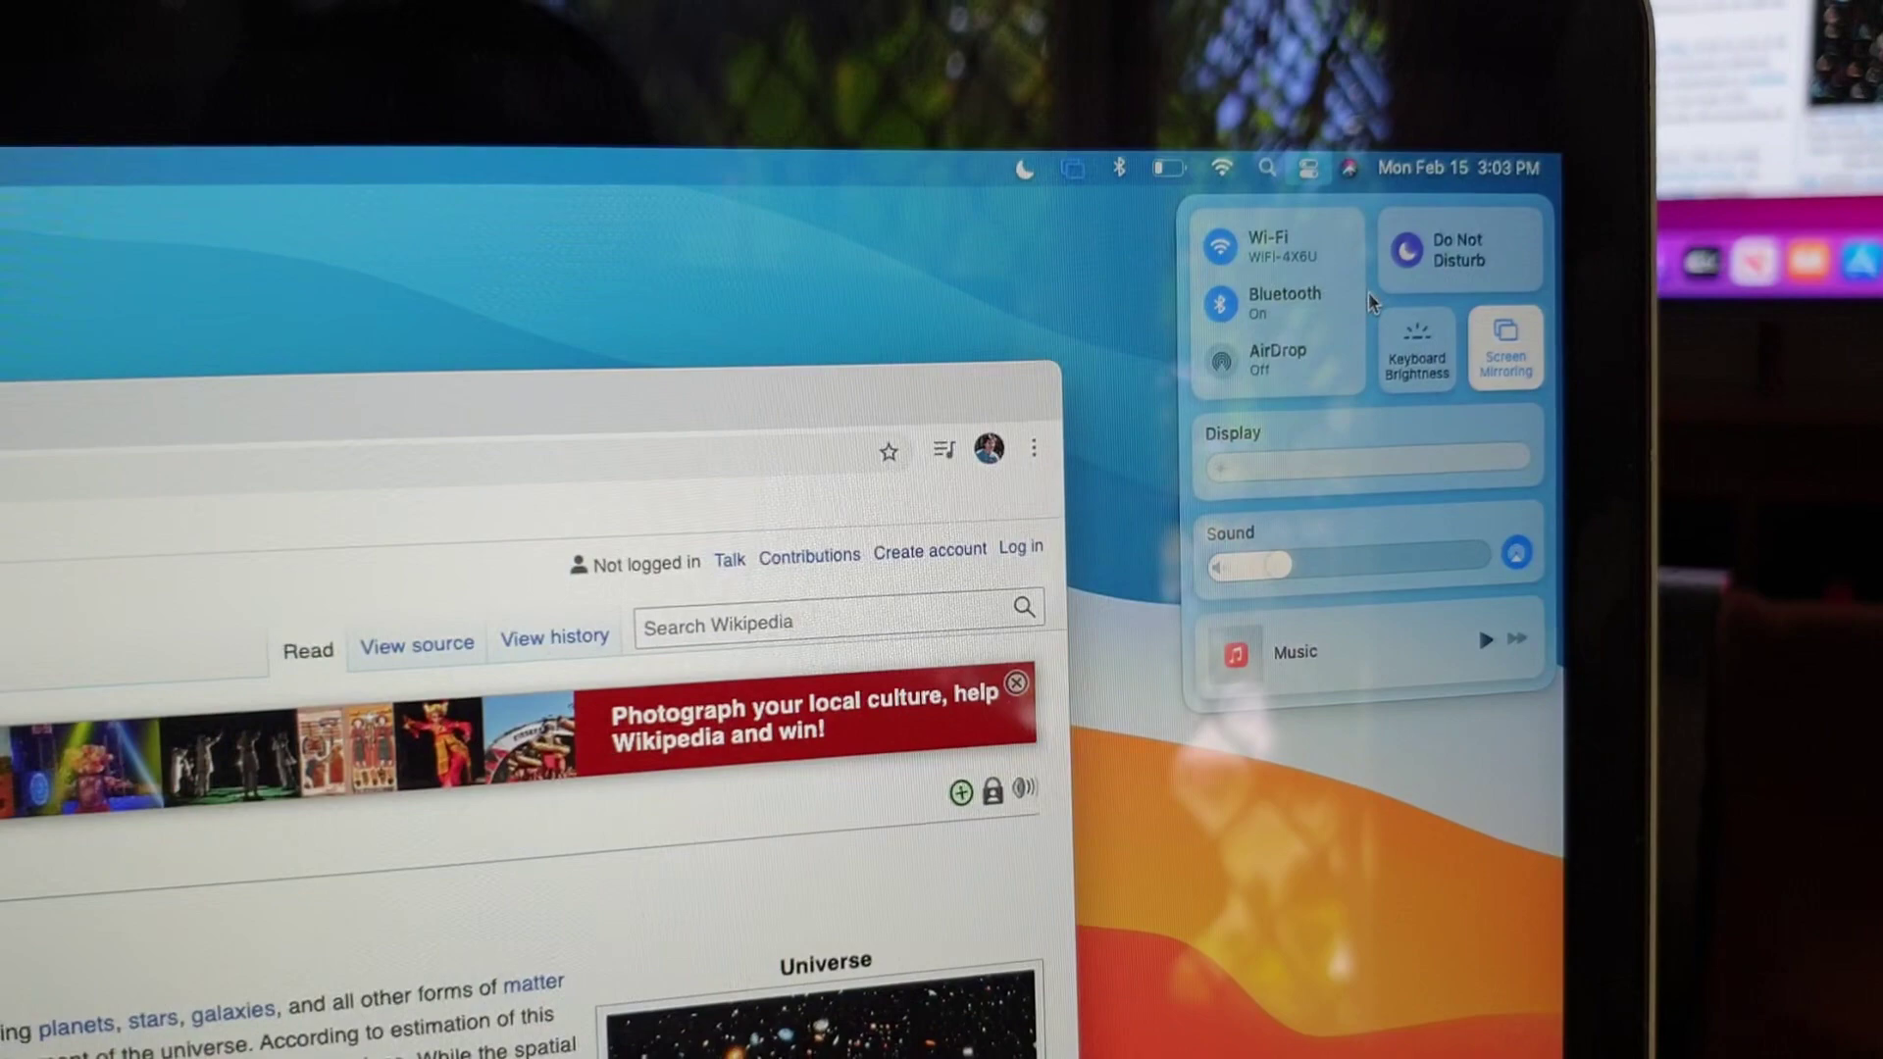
{"action": "left_click", "coordinate": [1496, 326]}
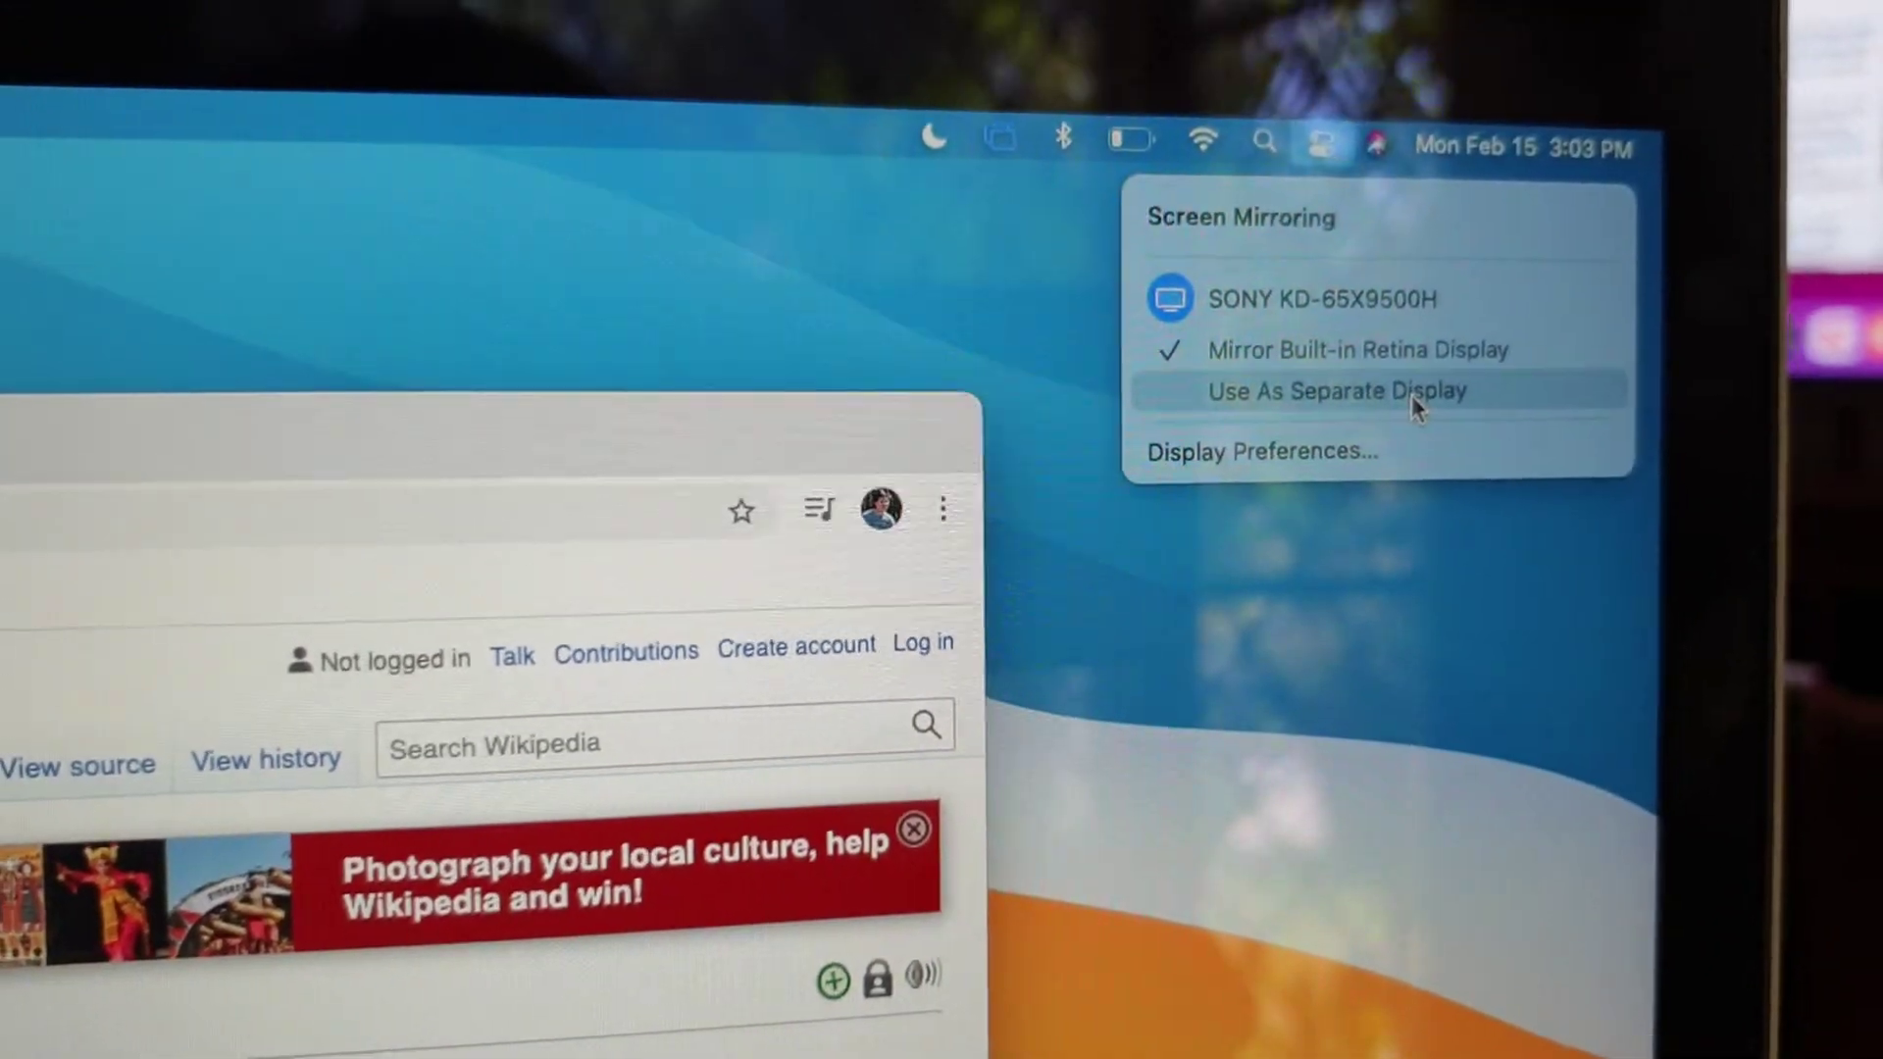
{"action": "left_click", "coordinate": [1520, 309]}
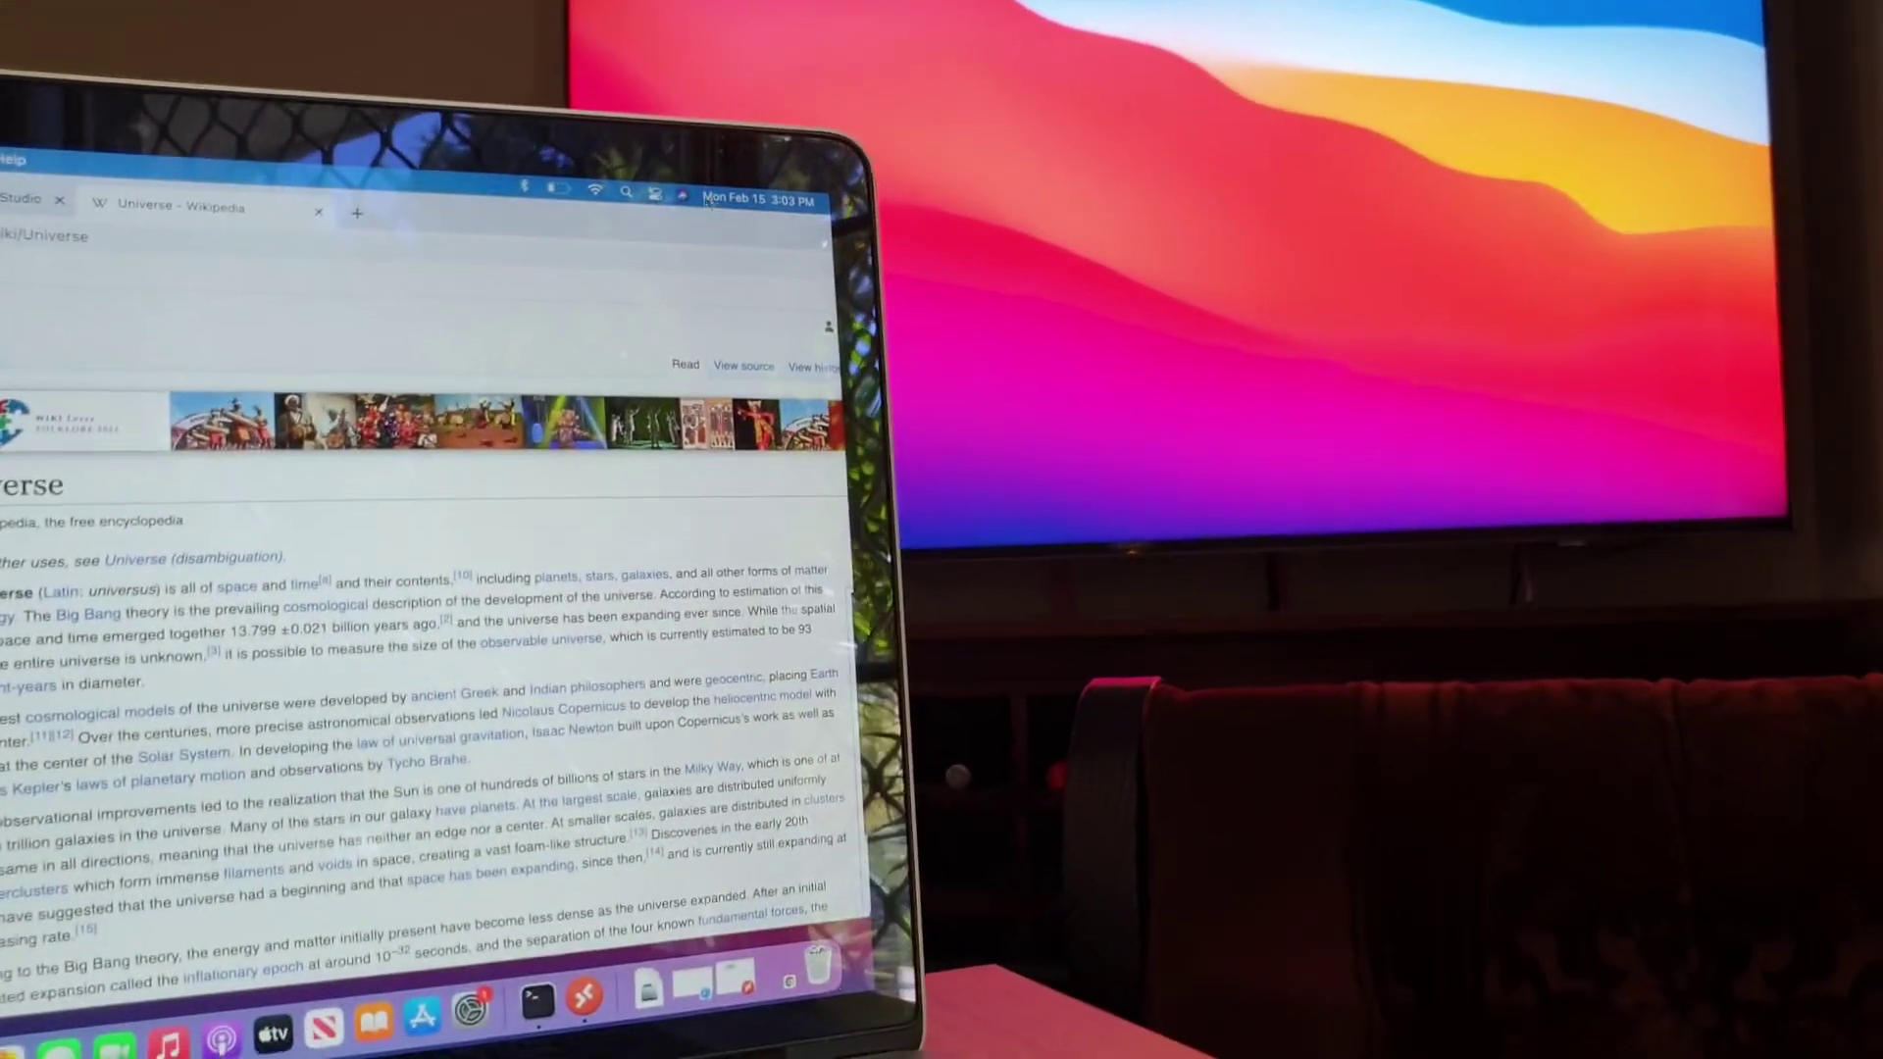
Drag the Wikipedia 'Universe' Chrome window by its tab bar onto the TV display.
{"action": "mouse_move", "coordinate": [648, 194]}
{"action": "left_mouse_down"}
{"action": "mouse_move", "coordinate": [758, 190]}
{"action": "mouse_move", "coordinate": [692, 429]}
{"action": "left_mouse_up"}
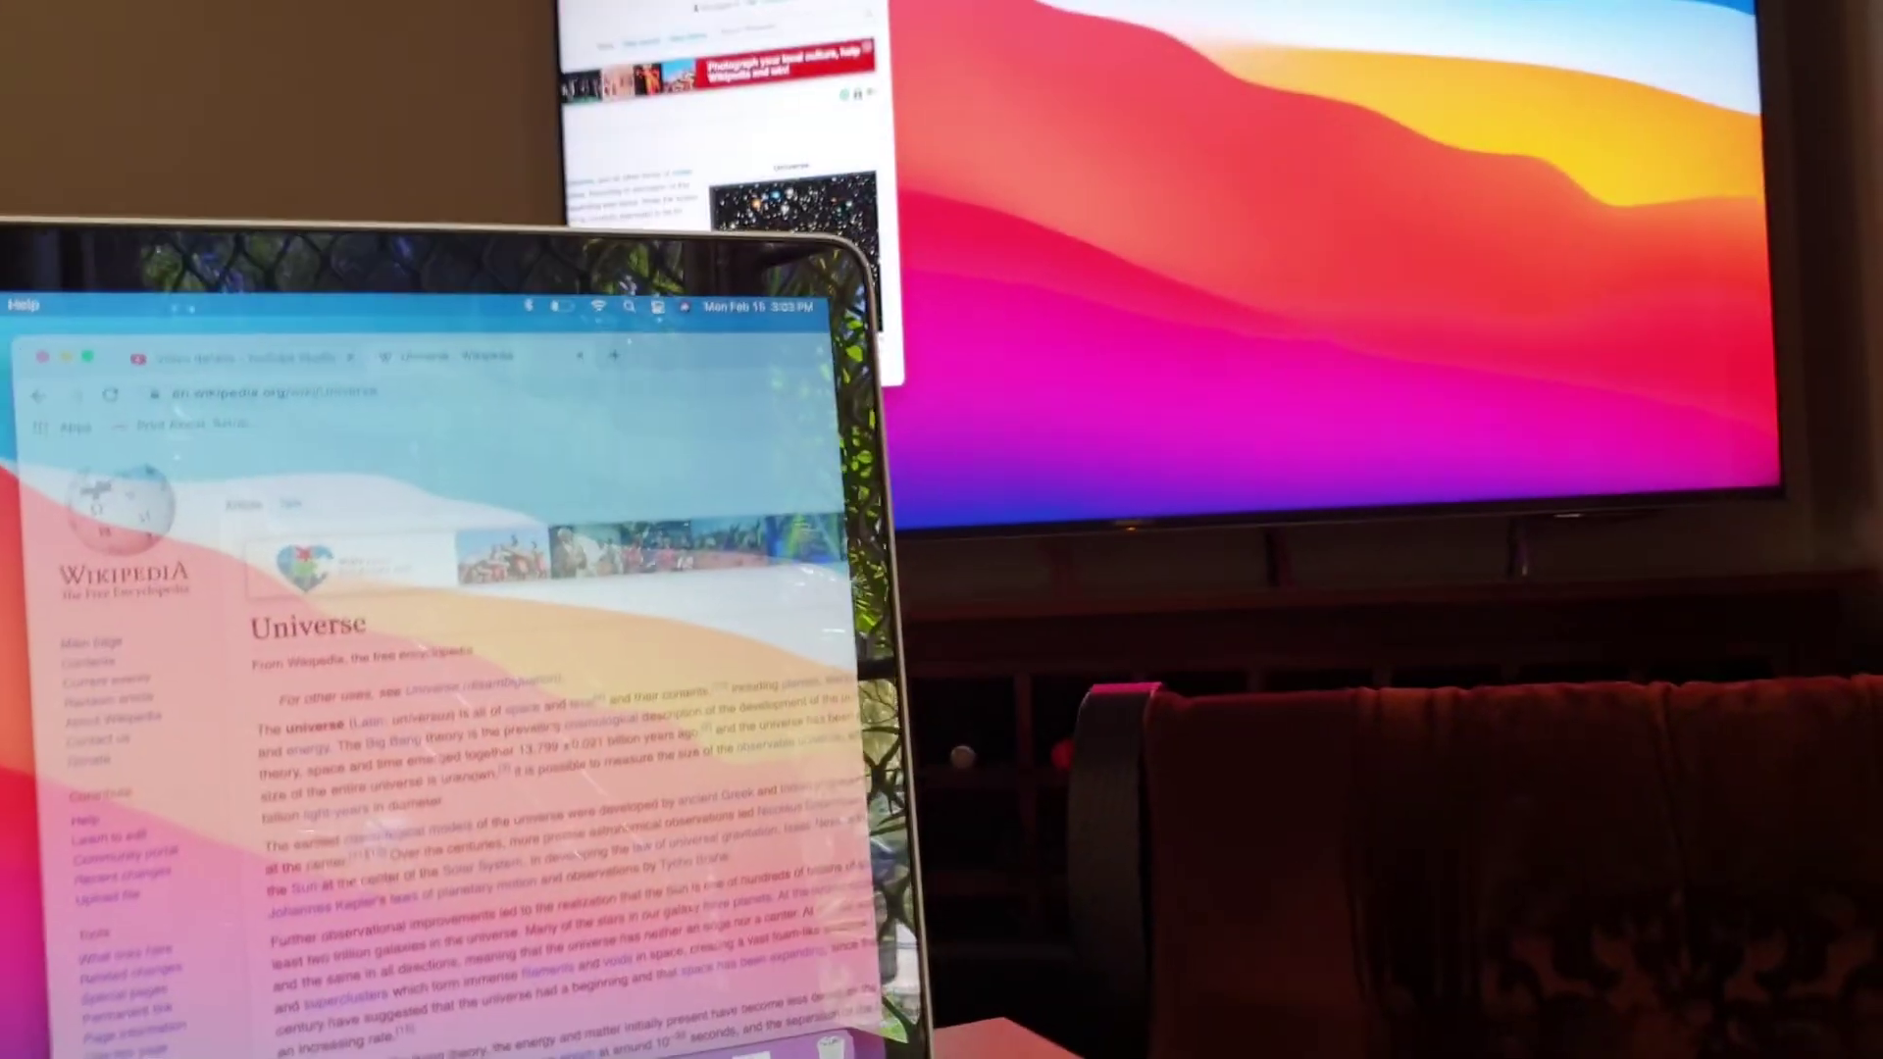